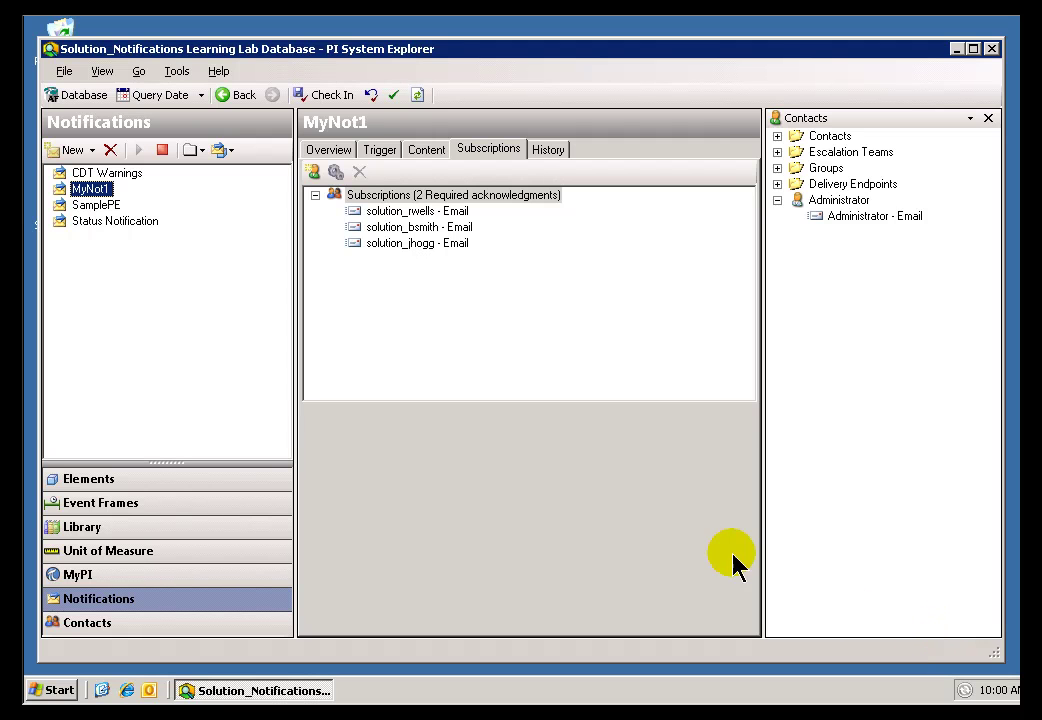
Review the history of MyNot1, CDT Warnings, SamplePE and Status Notification in turn
click(547, 153)
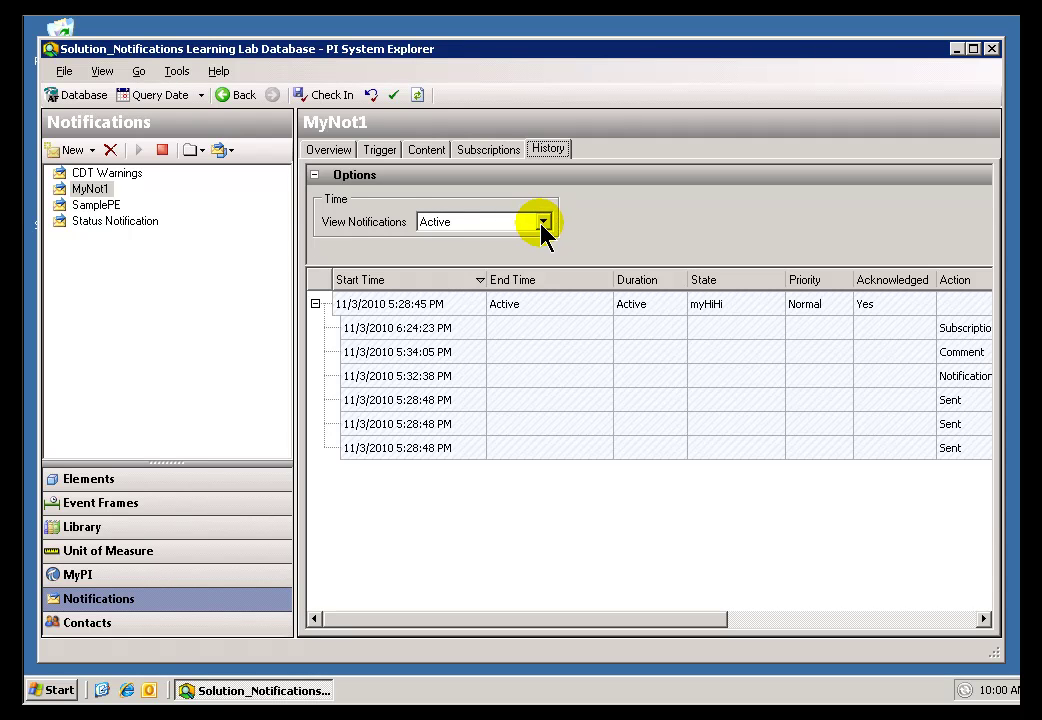
click(86, 176)
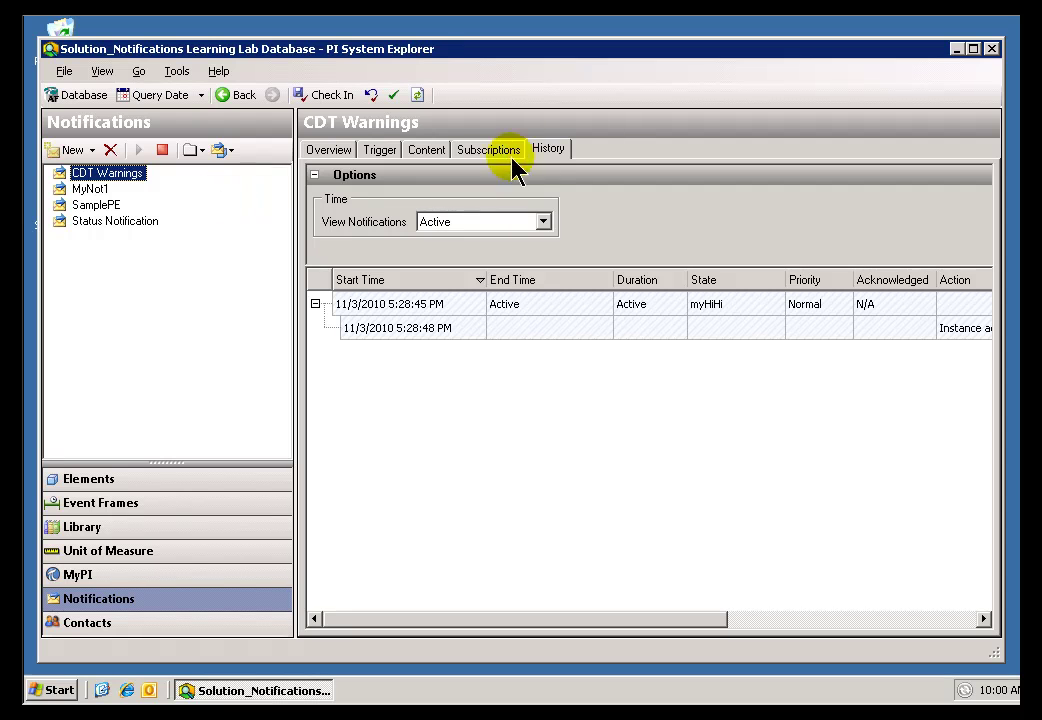
click(90, 189)
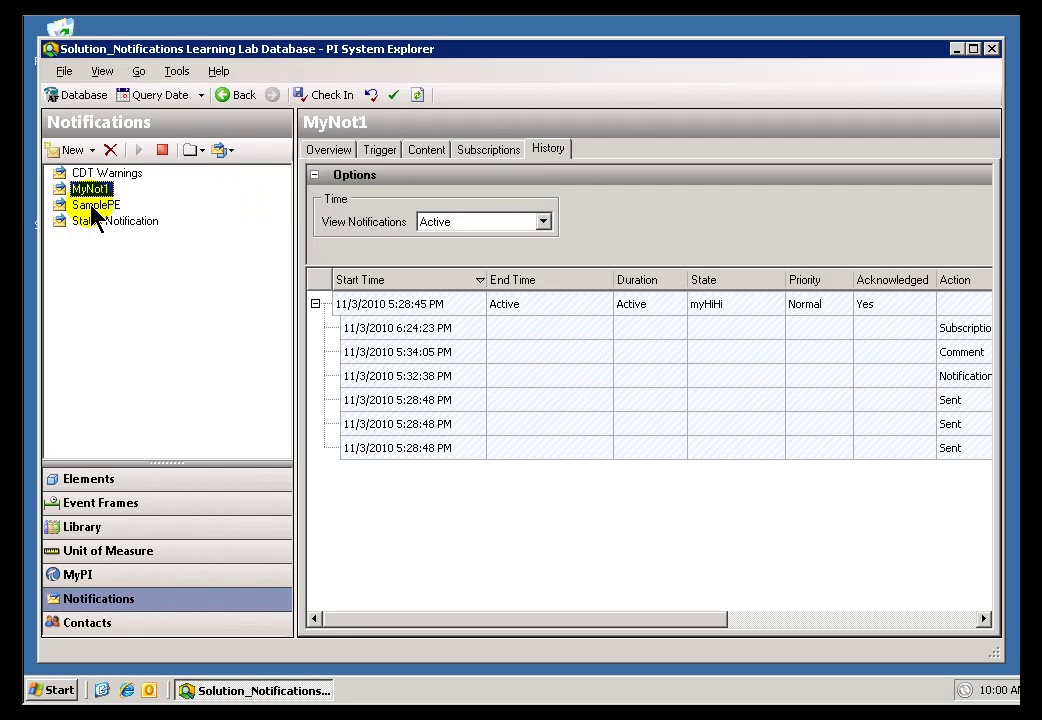
click(93, 206)
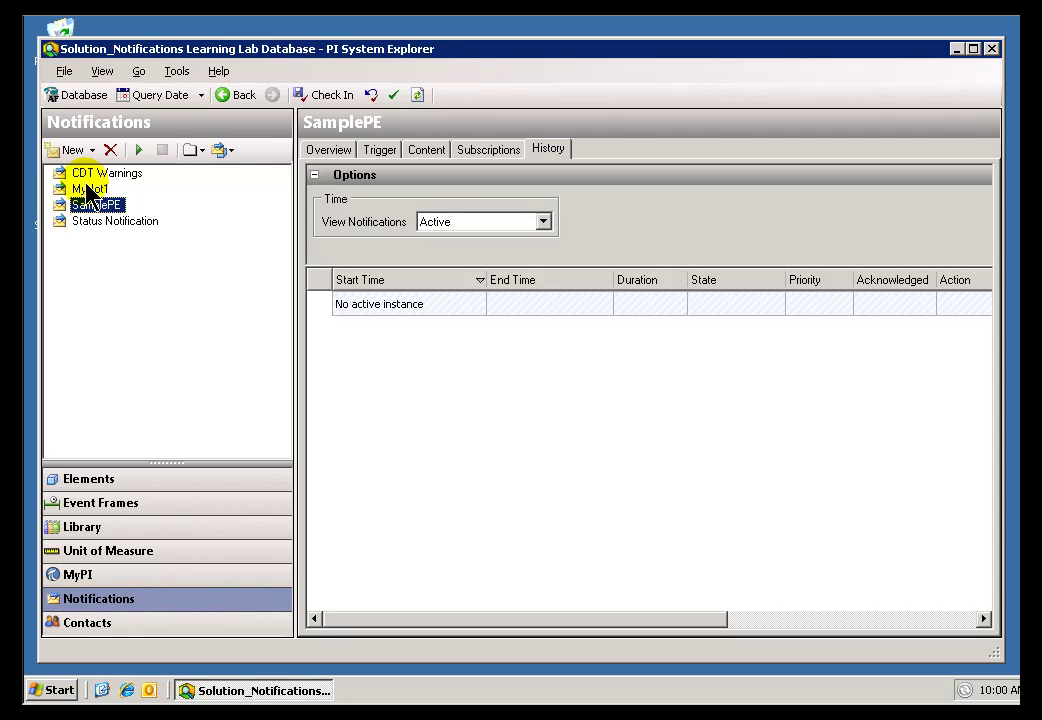
click(84, 224)
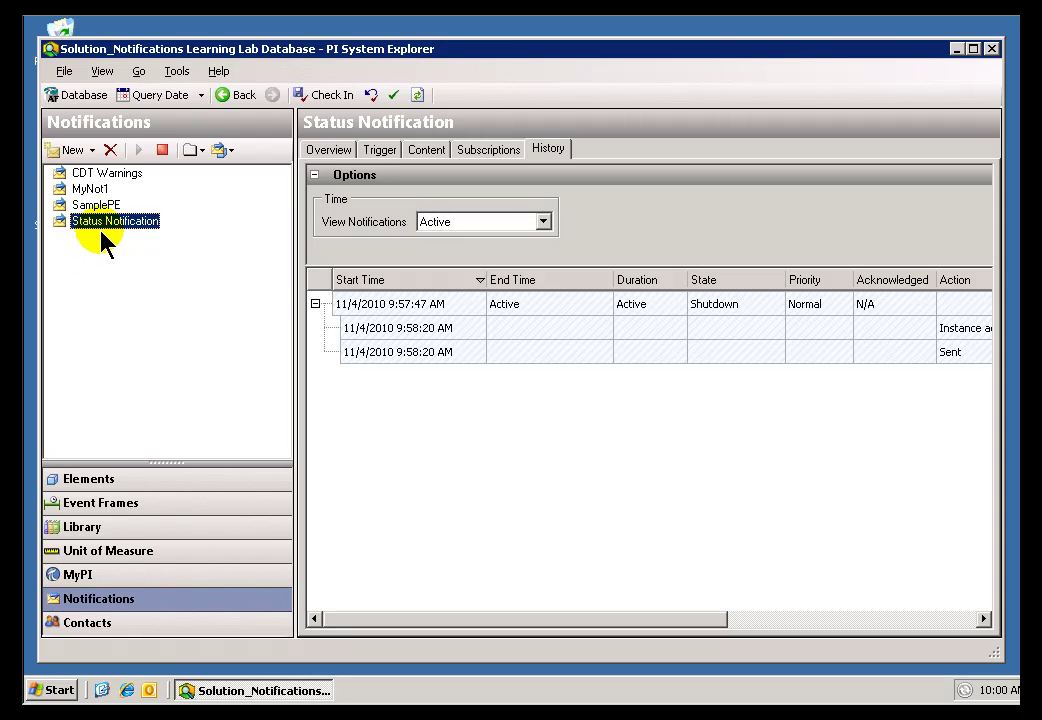
click(86, 586)
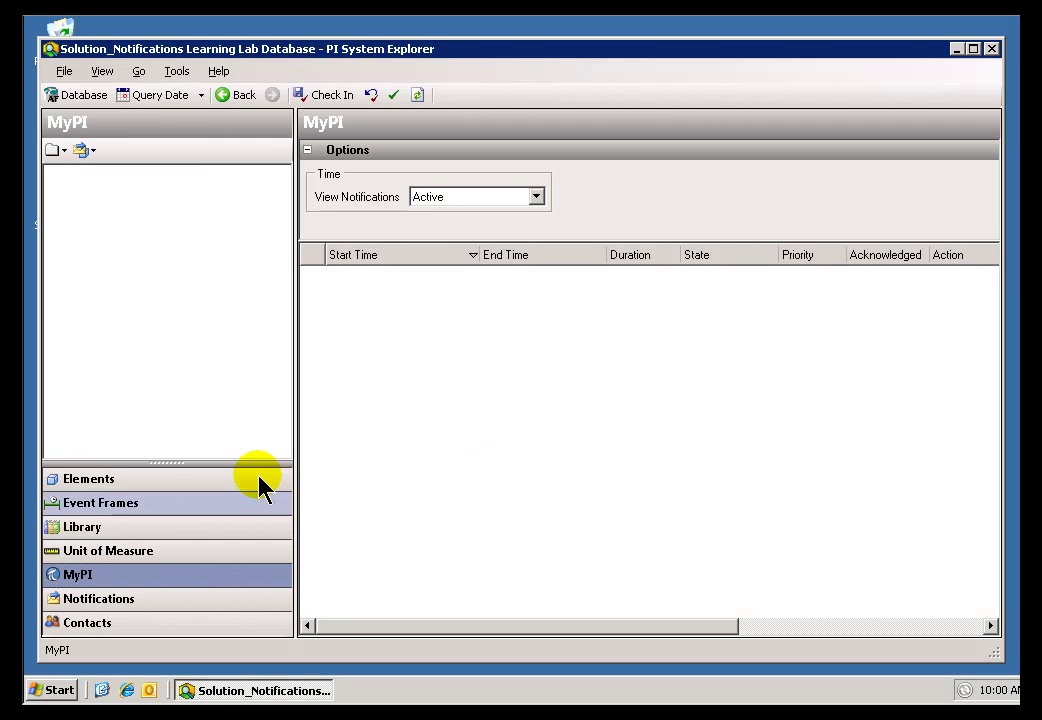
click(536, 198)
click(536, 200)
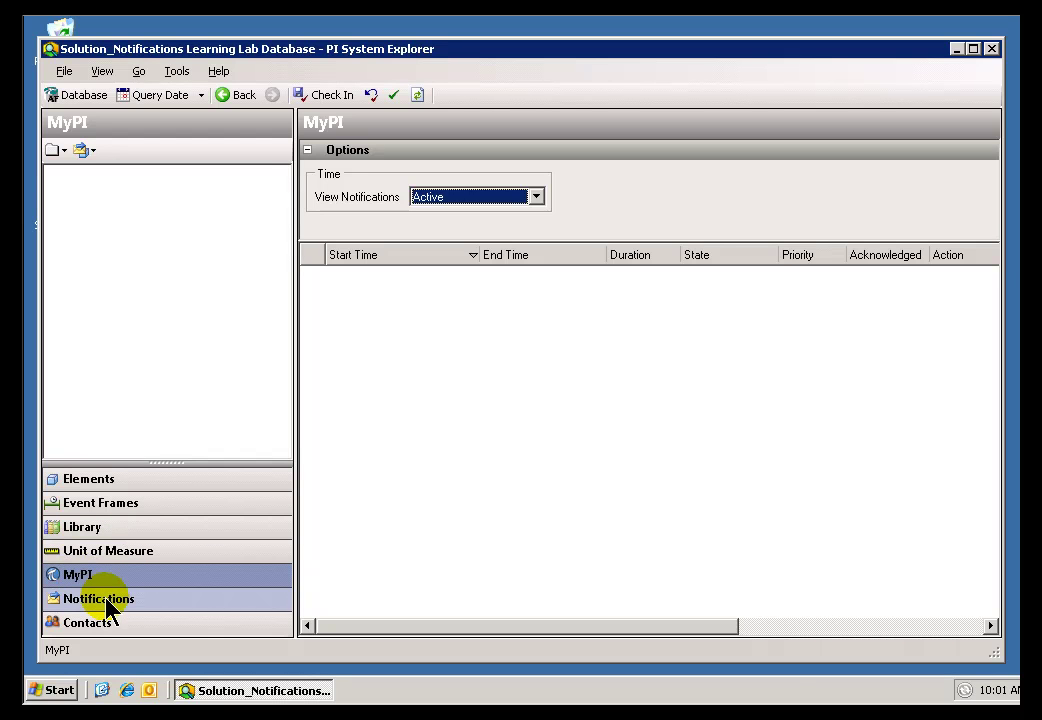
Show MyNot1's subscriptions with the Contacts folder expanded, after a brief look at MyPI
click(105, 600)
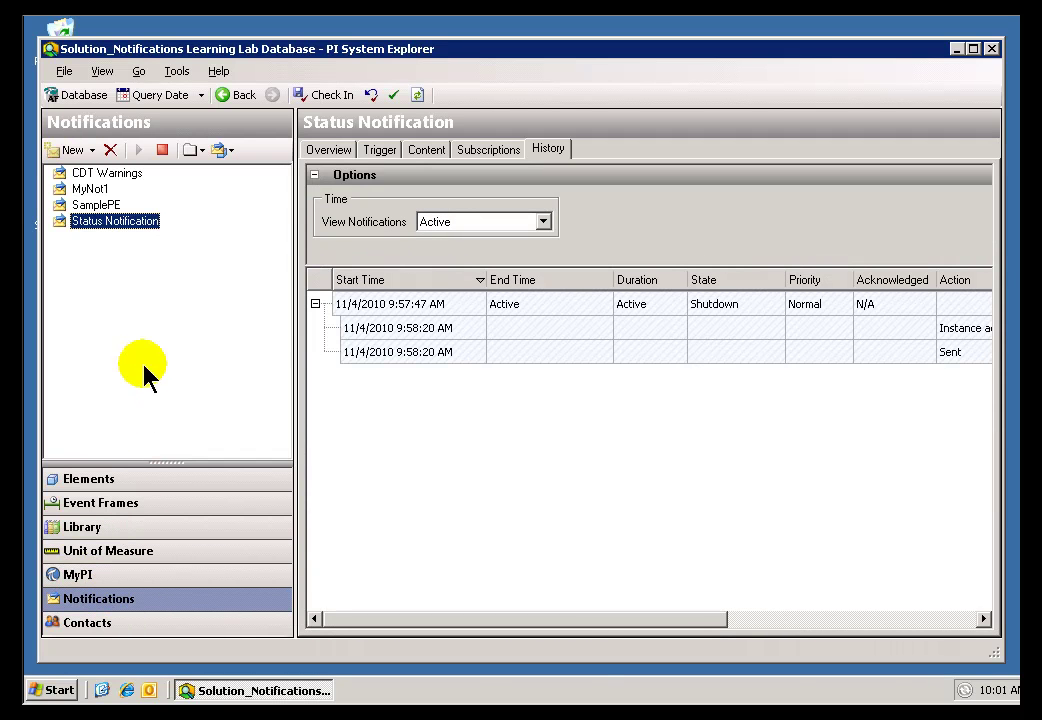
click(85, 190)
click(490, 152)
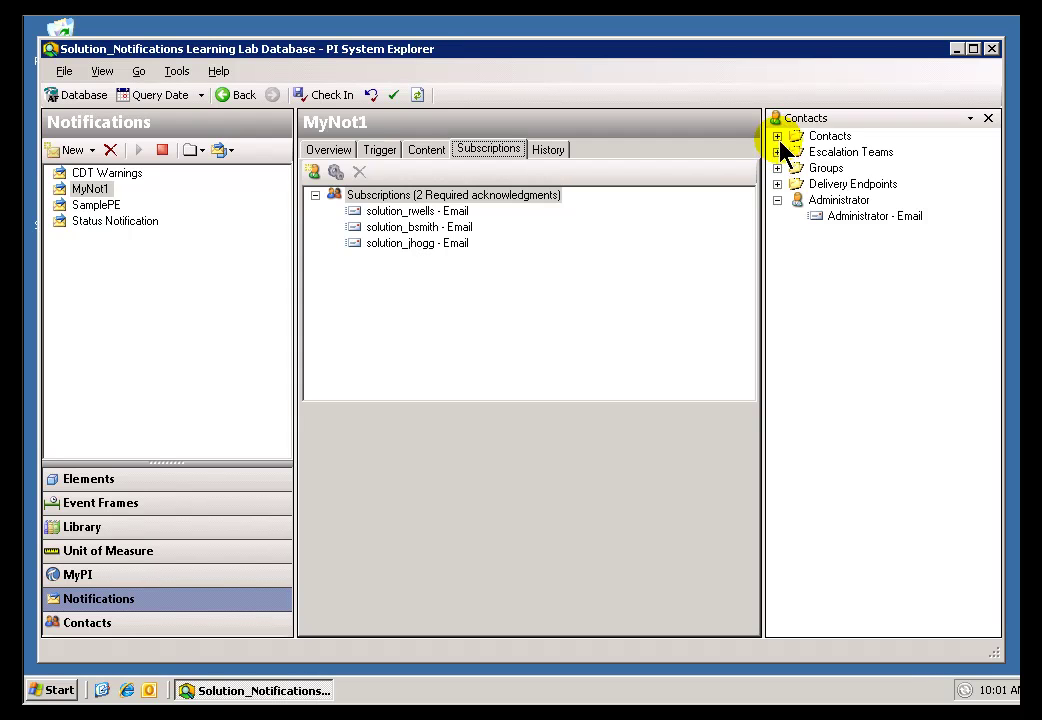
click(778, 137)
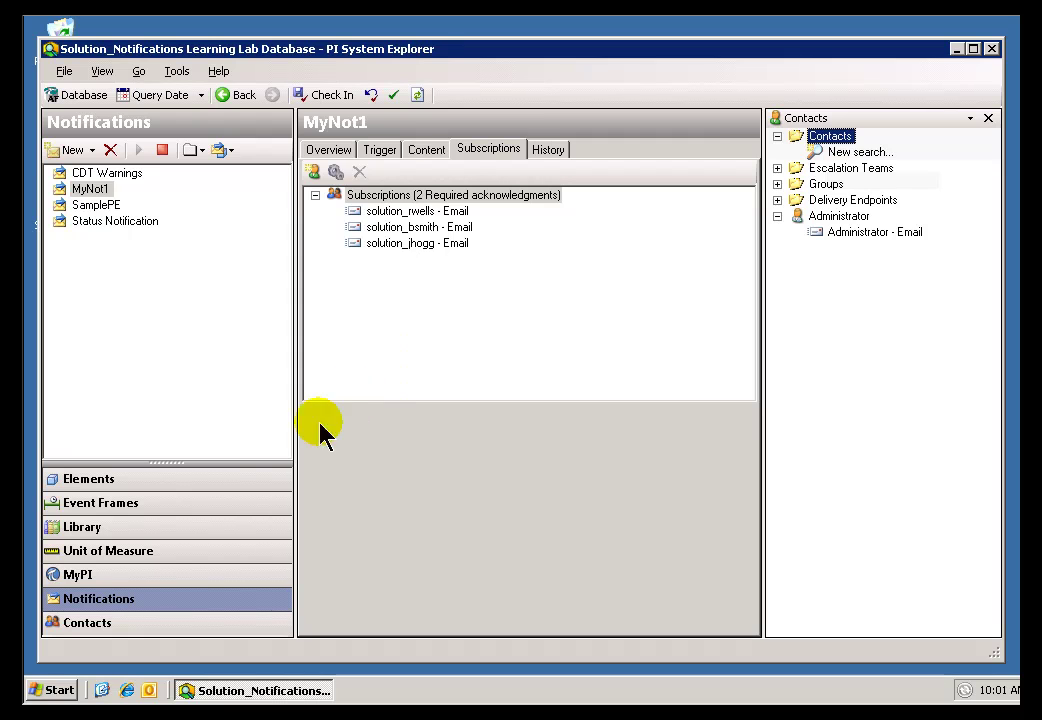
click(74, 580)
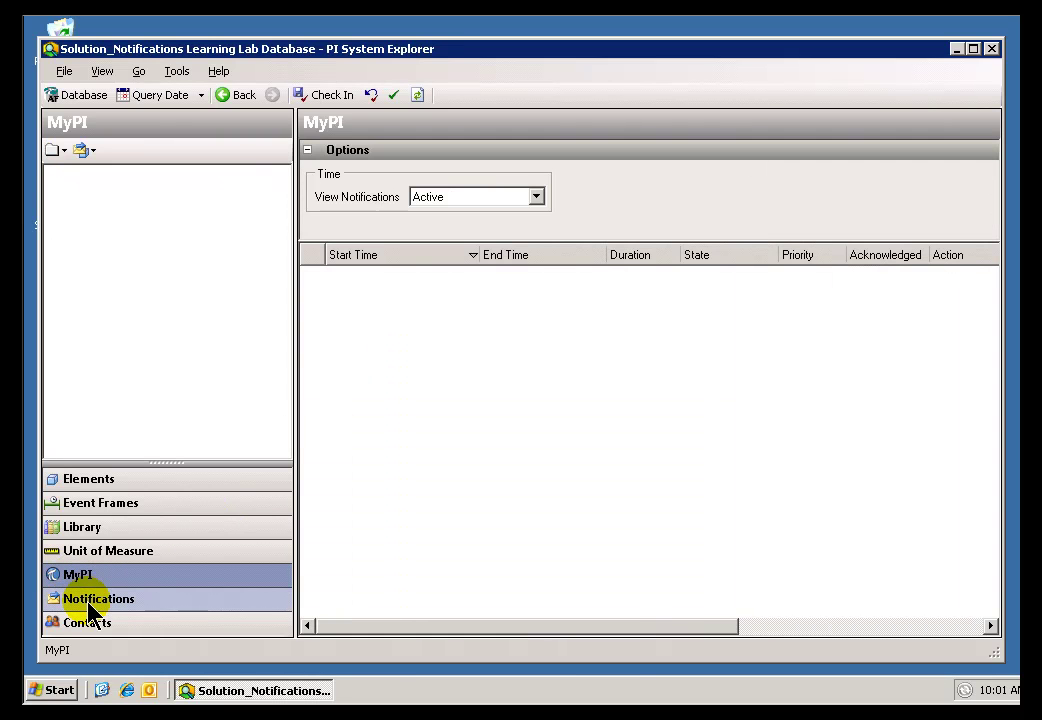
click(89, 601)
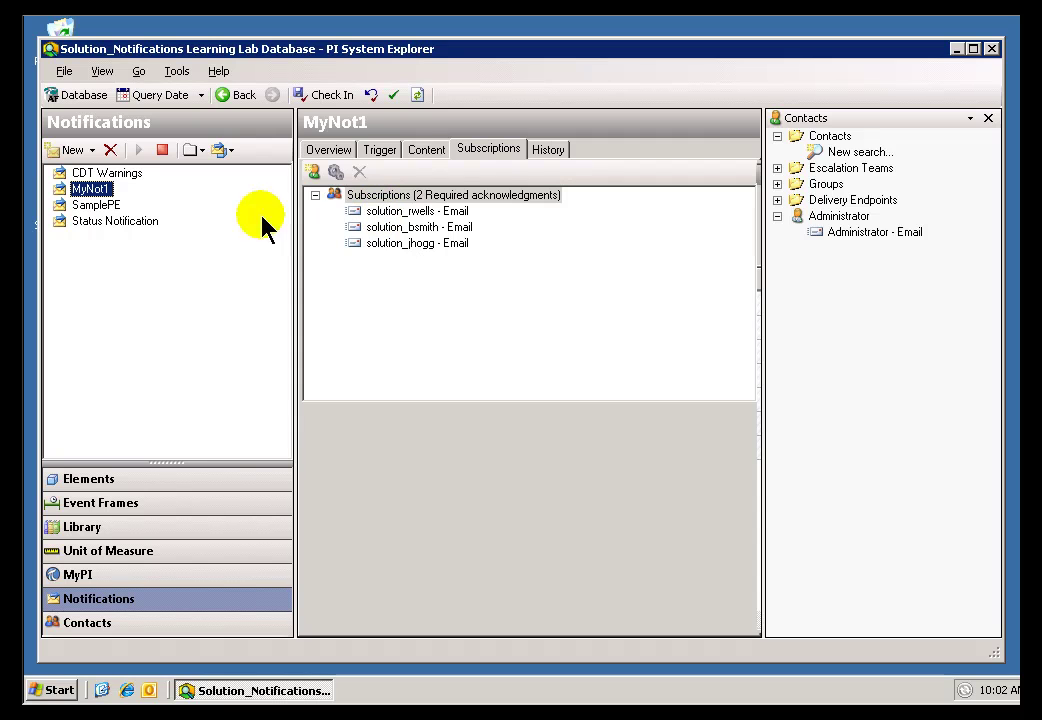
Check each notification's subscriptions, then subscribe Administrator - Email to MyNot1
click(97, 207)
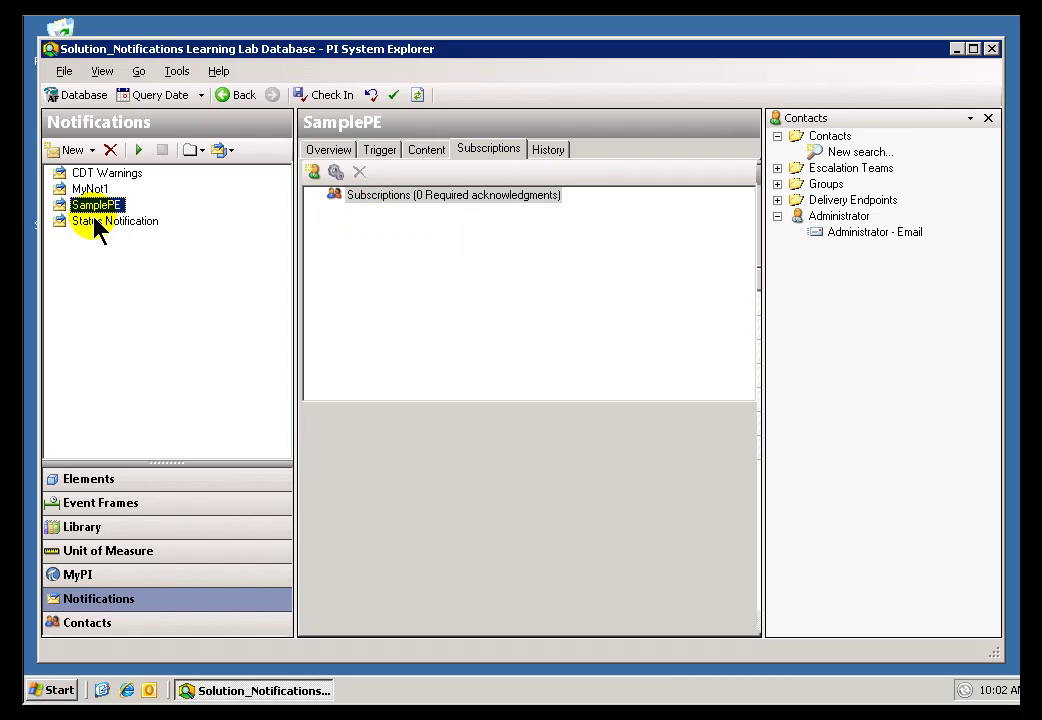
click(95, 221)
click(95, 175)
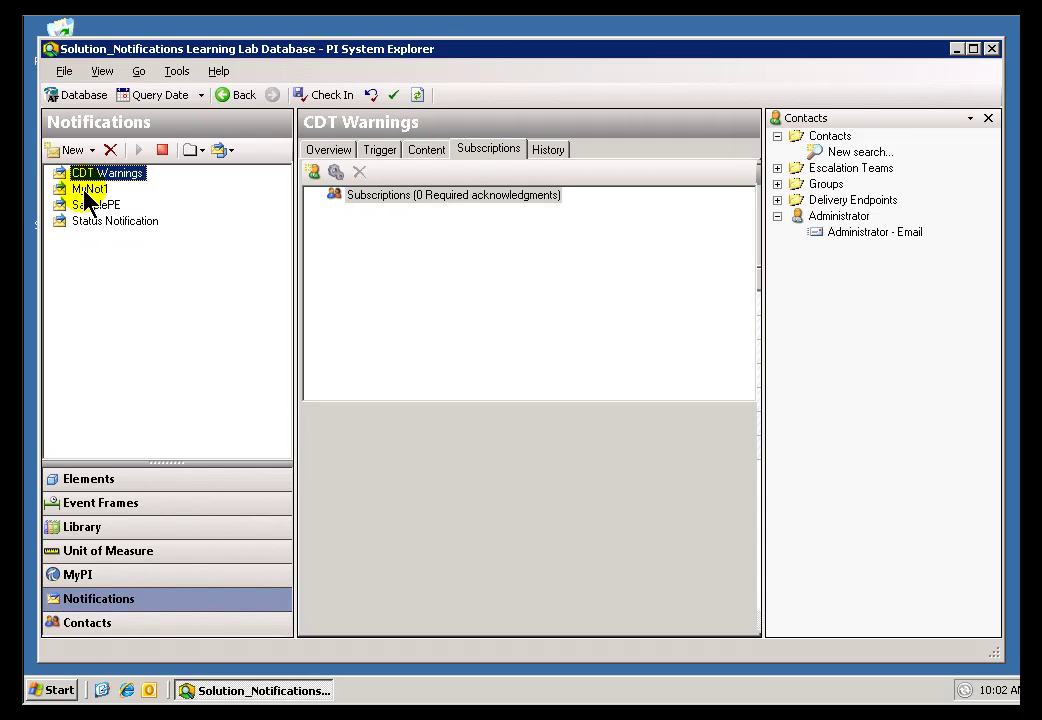
click(88, 190)
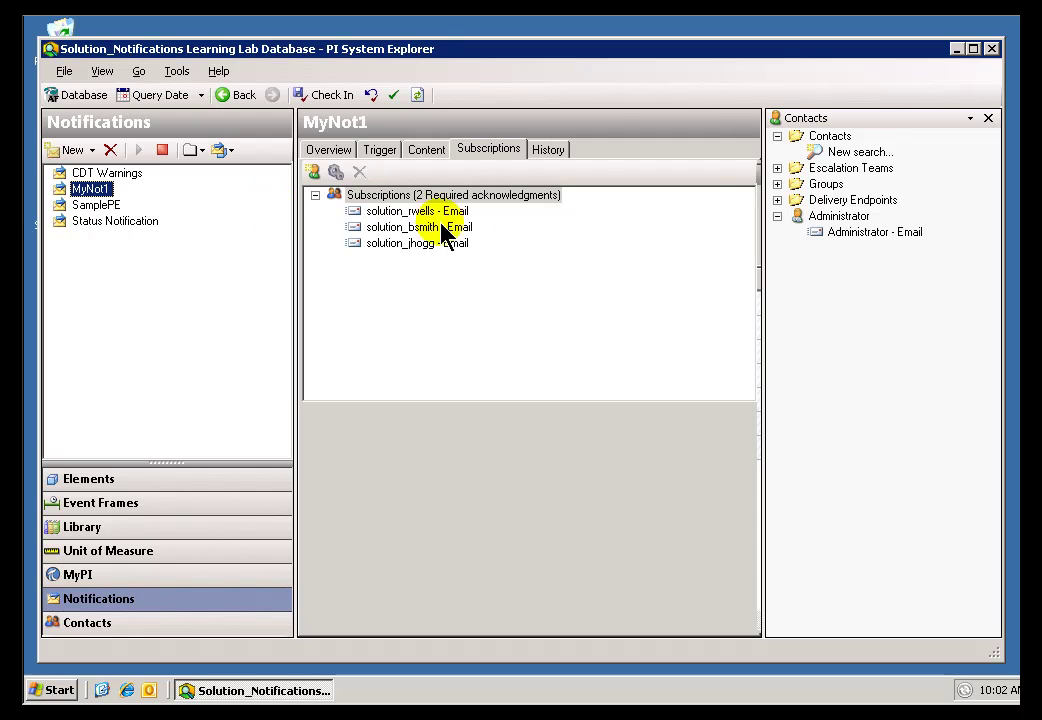
mouse_move(860, 233)
mouse_down()
mouse_move(614, 255)
mouse_move(421, 253)
mouse_up()
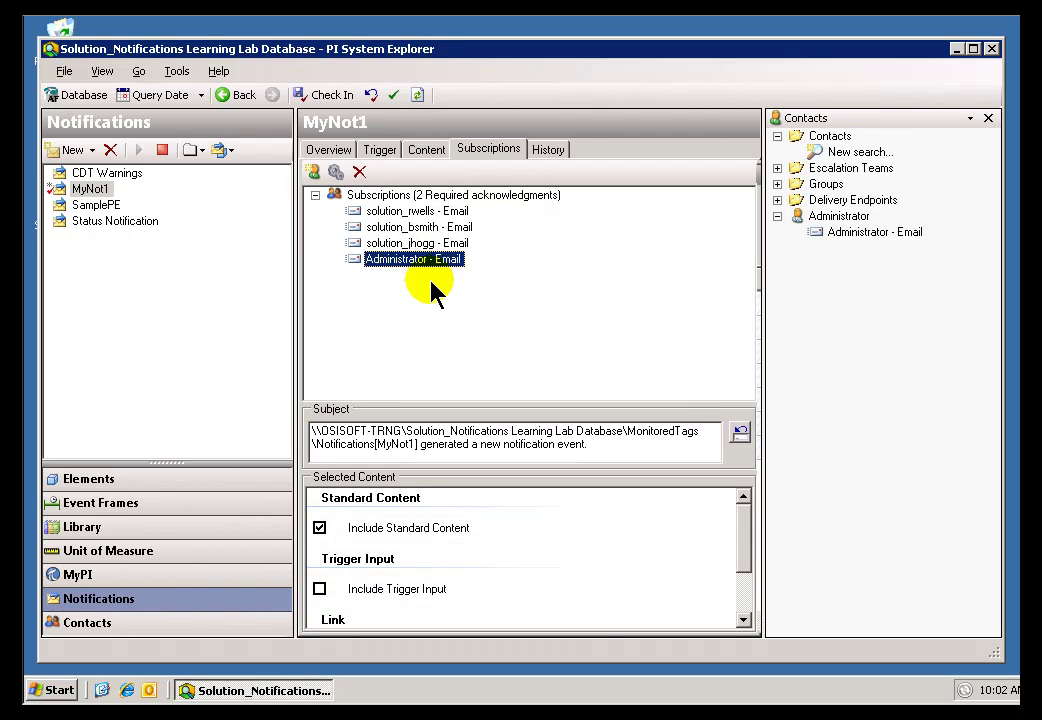
Subscribe Administrator - Email to CDT Warnings and check in all edits
click(88, 174)
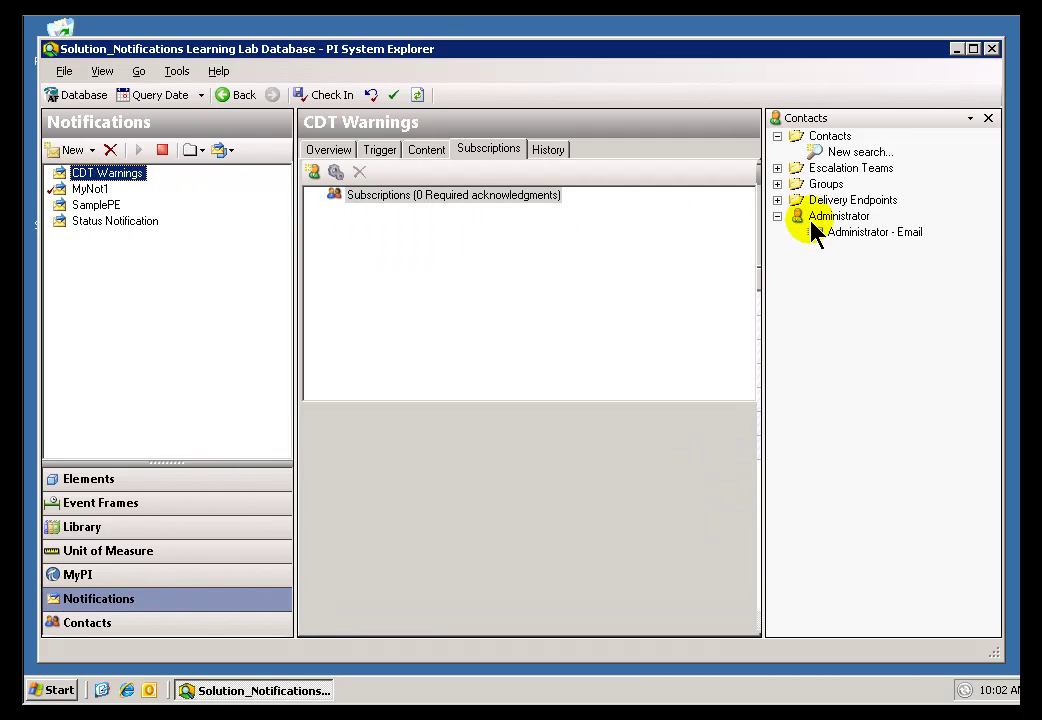
mouse_move(849, 242)
mouse_down()
mouse_move(405, 208)
mouse_move(425, 220)
mouse_up()
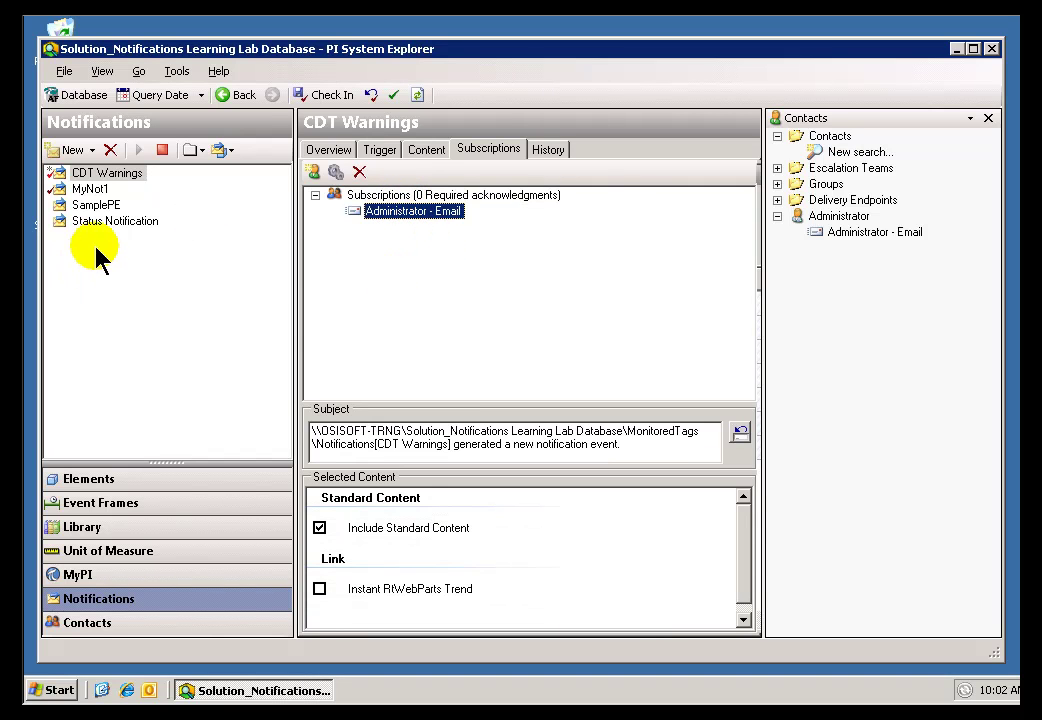
click(324, 95)
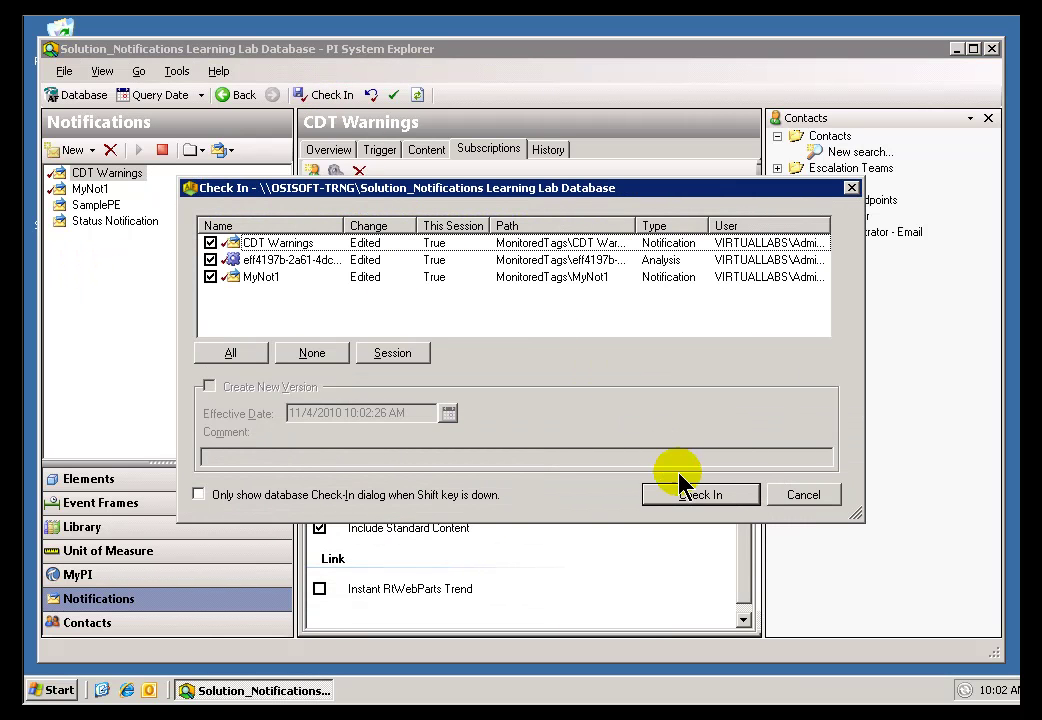
click(686, 495)
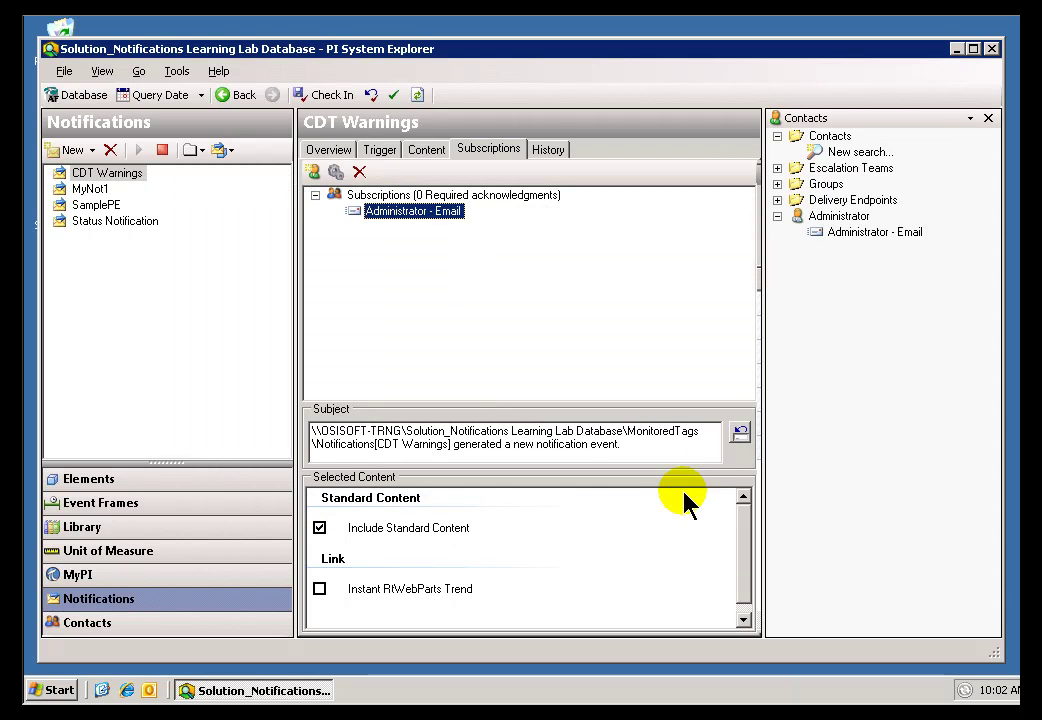
In MyPI, turn off Show Contact Events from the CDT Warnings row's menu, then bring up MyNot1's row menu
click(66, 578)
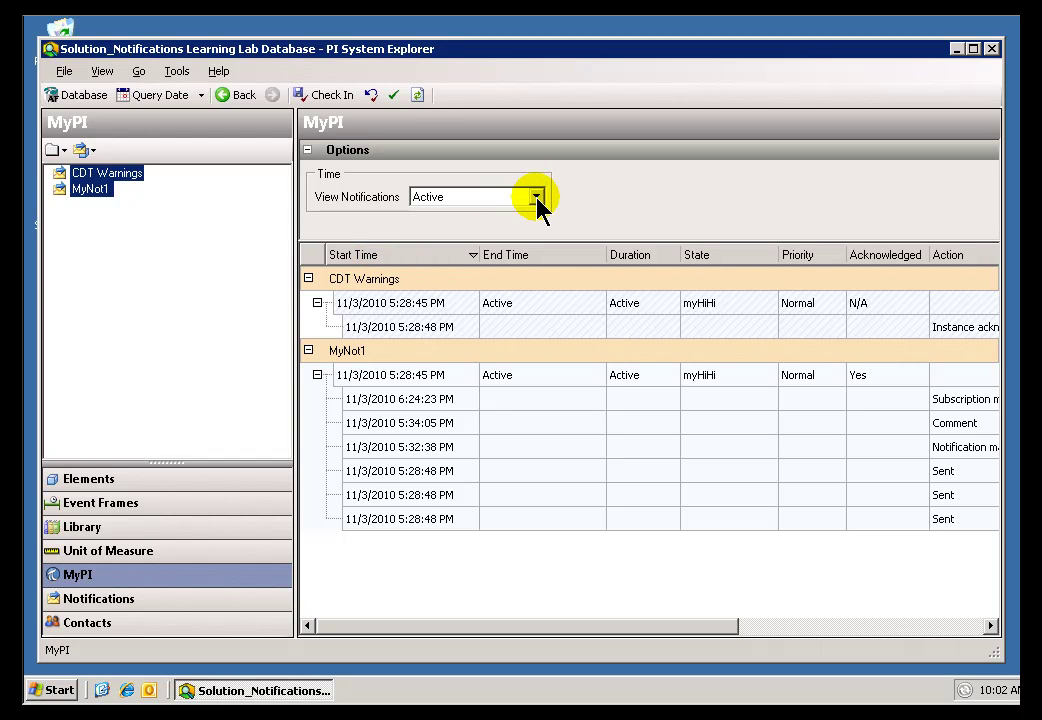
right_click(373, 305)
click(451, 392)
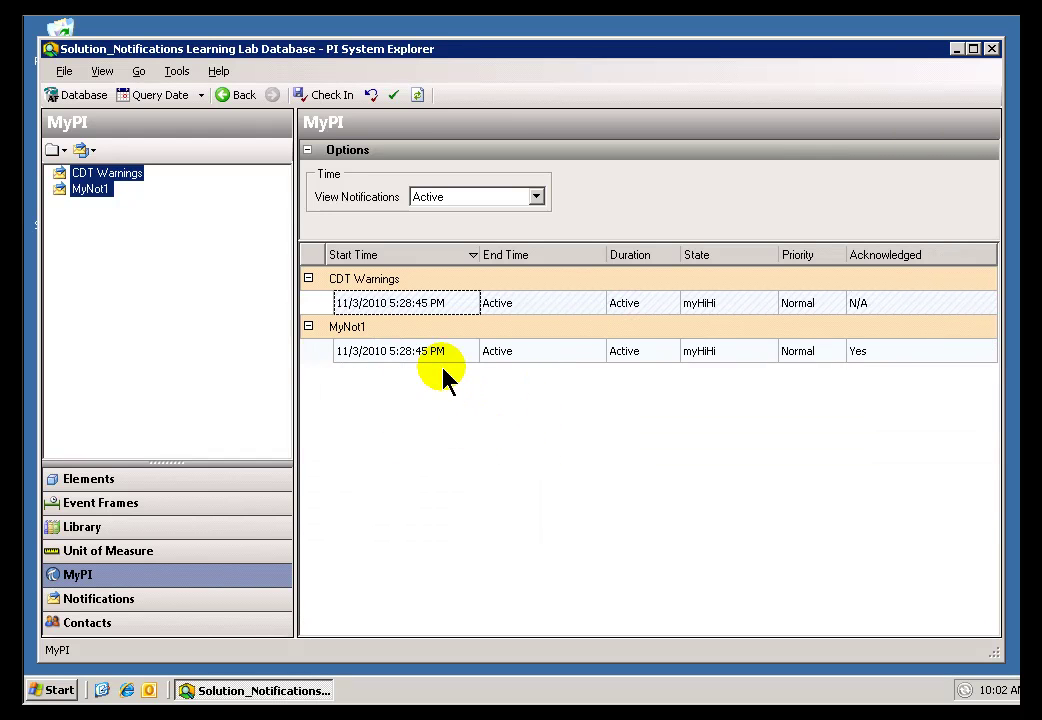
click(363, 356)
right_click(363, 352)
Turn Show Contact Events back on from the MyNot1 row's menu
click(443, 436)
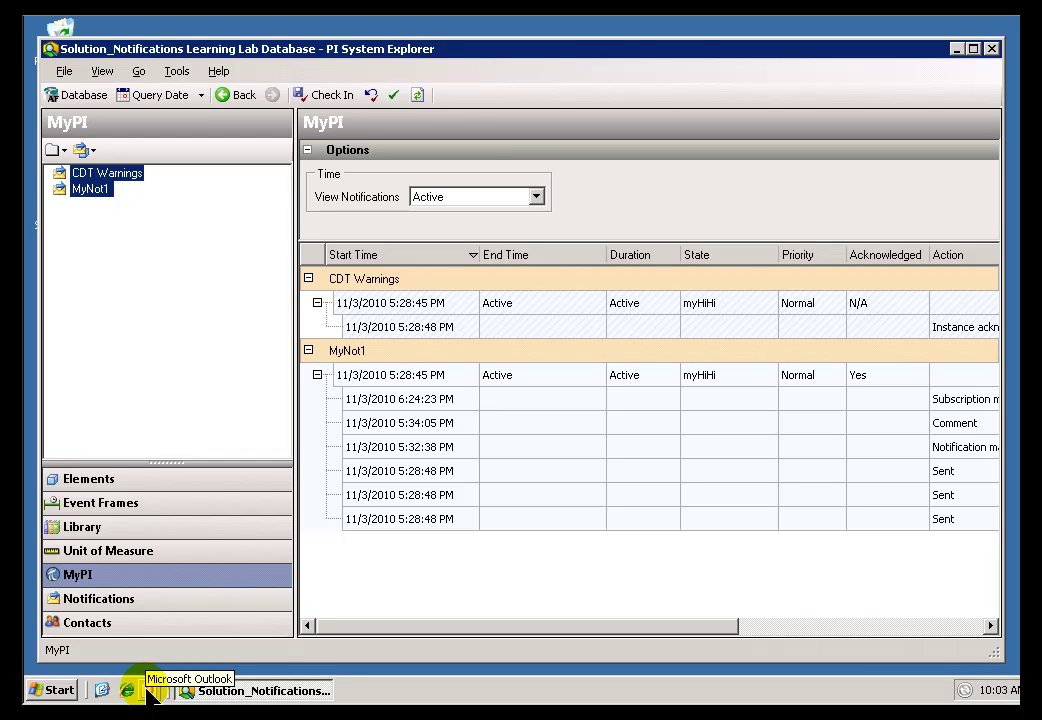
Start running the desktop Outlook shortcut as a different user, then cancel
right_click(150, 690)
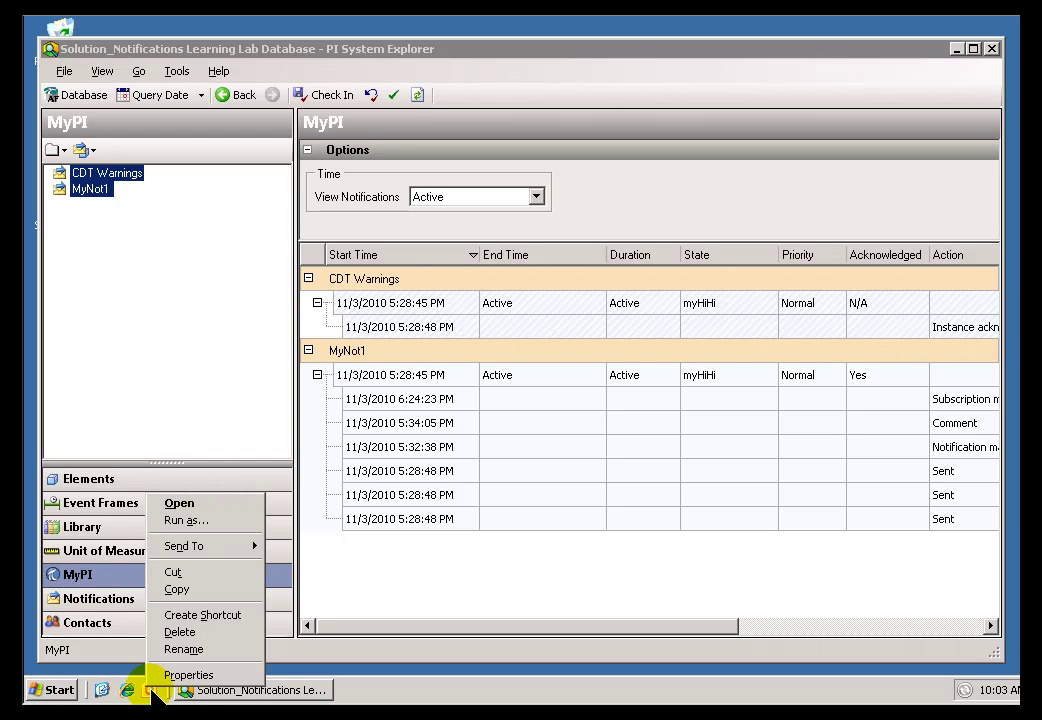
click(130, 665)
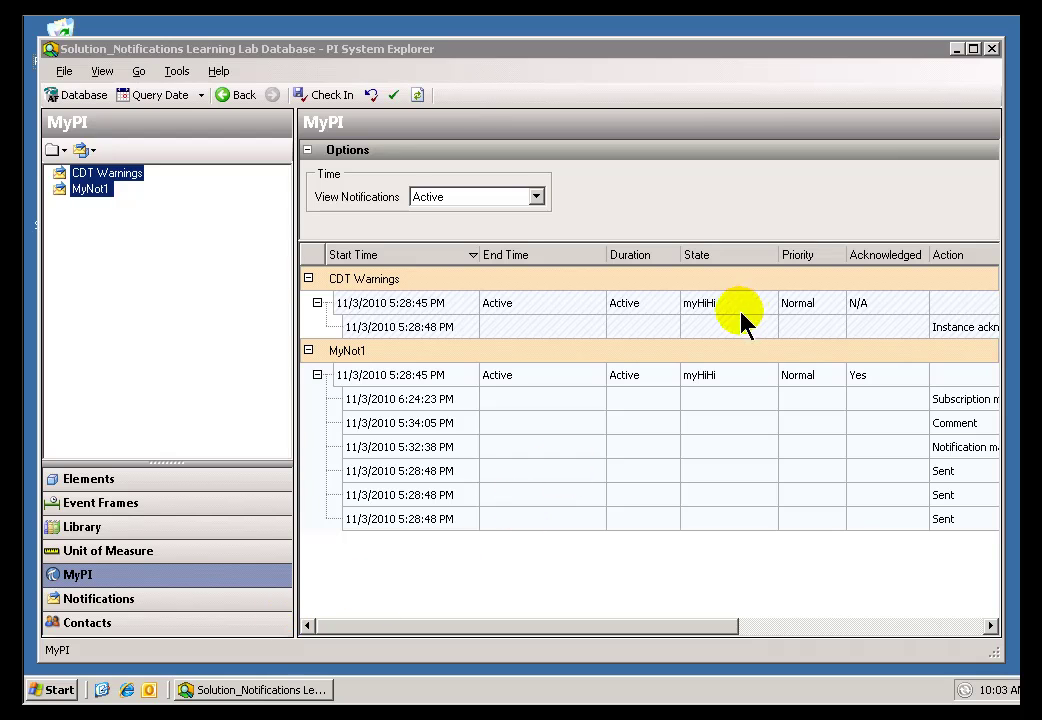
click(955, 48)
right_click(141, 124)
click(350, 148)
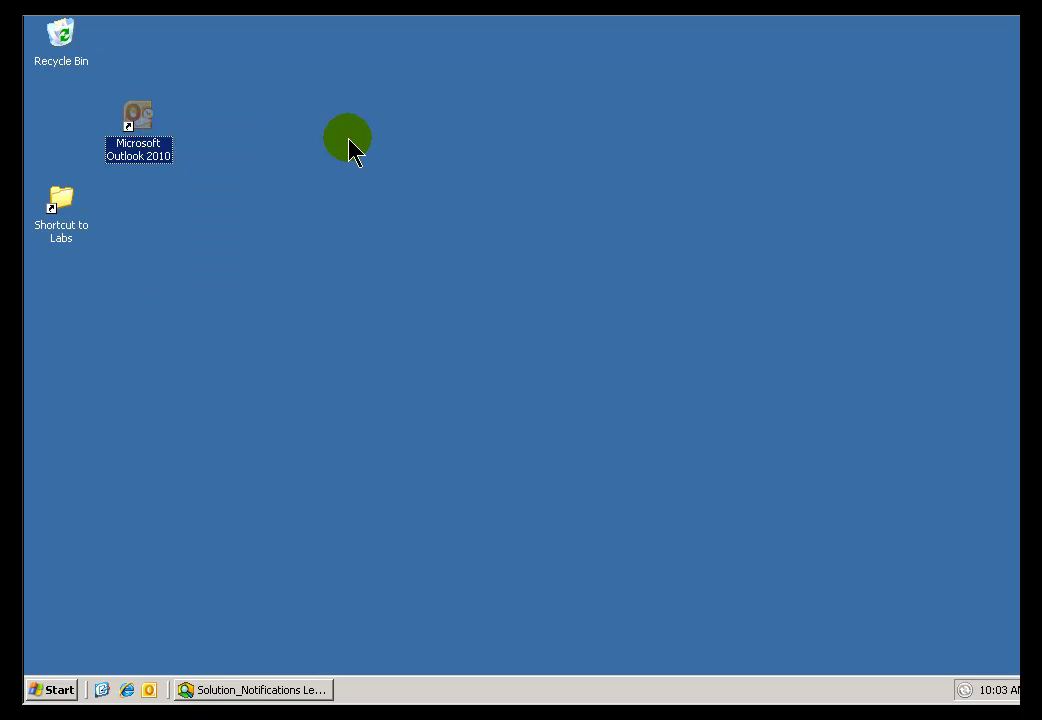
right_click(133, 117)
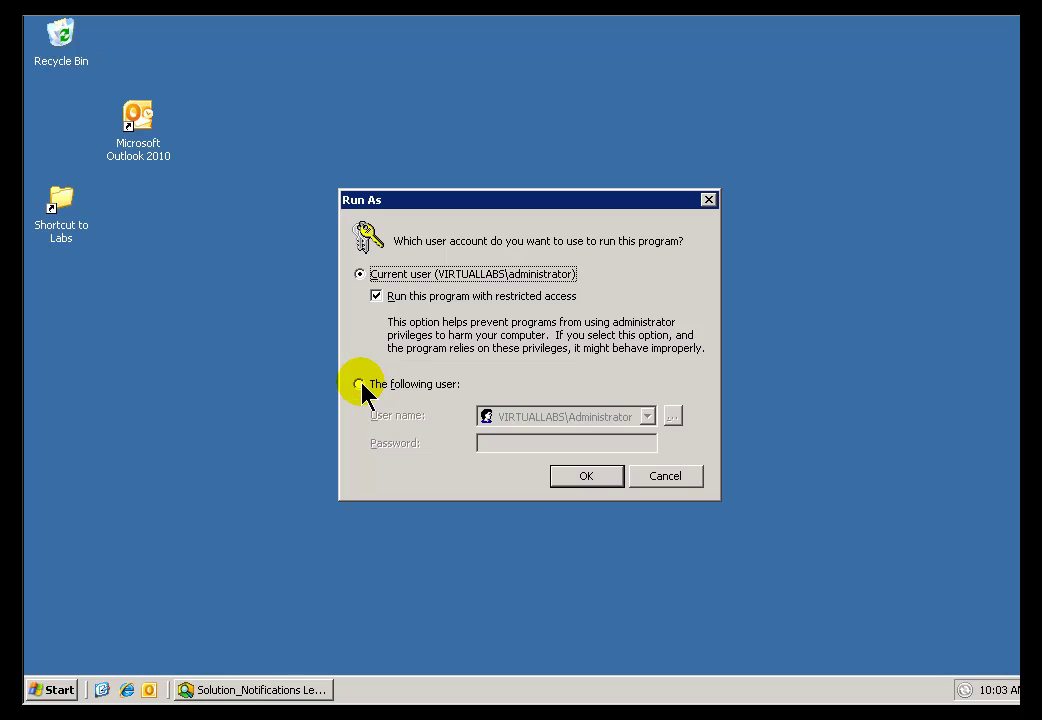
click(360, 386)
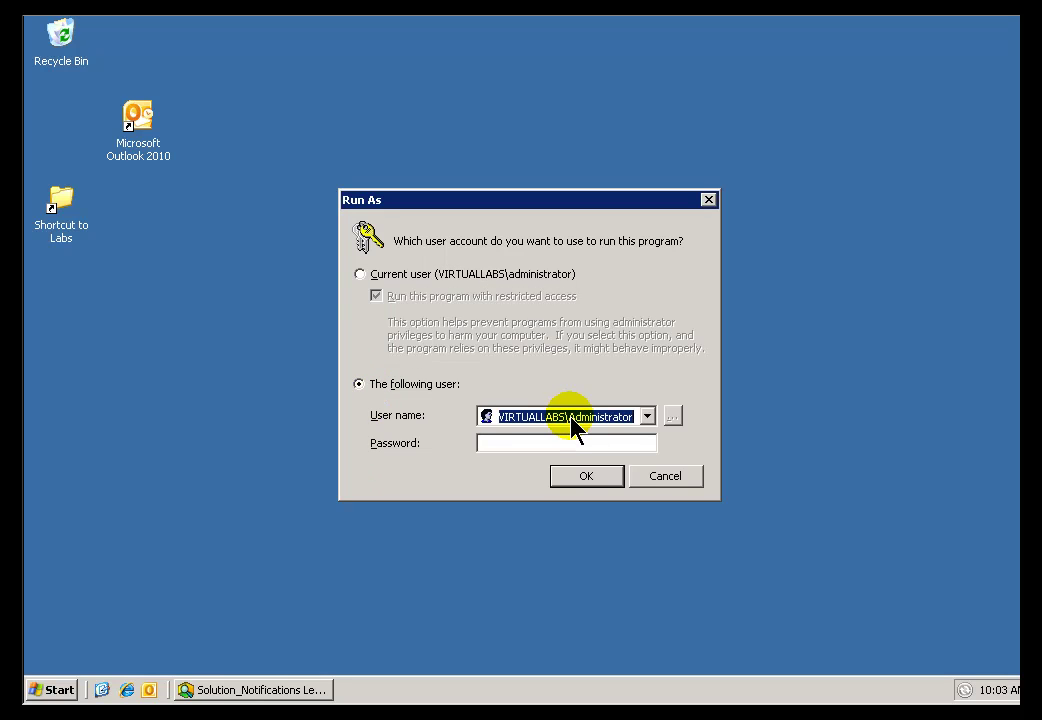
click(651, 480)
Restore PI System Explorer and show only CDT Warnings' history in MyPI
click(260, 689)
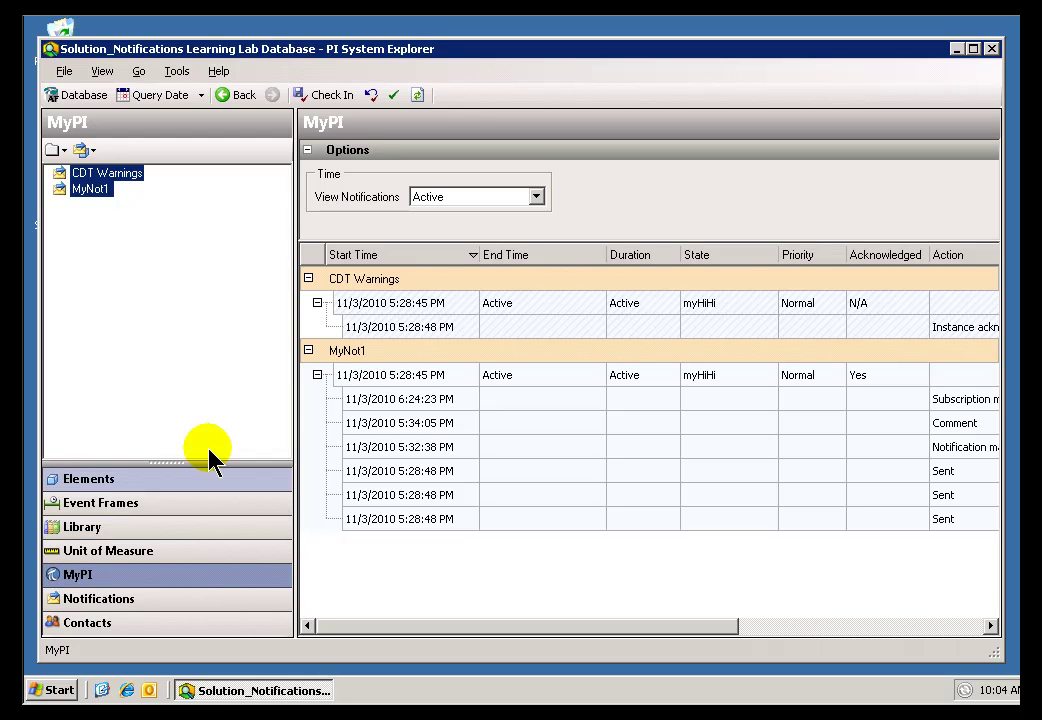
click(86, 190)
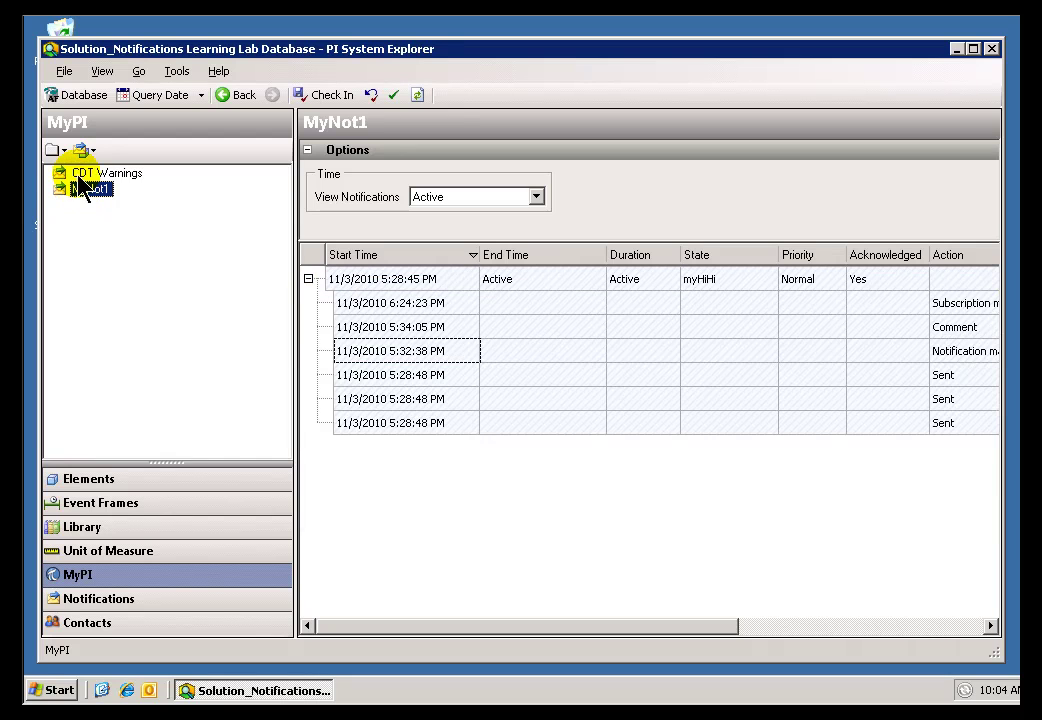
click(80, 176)
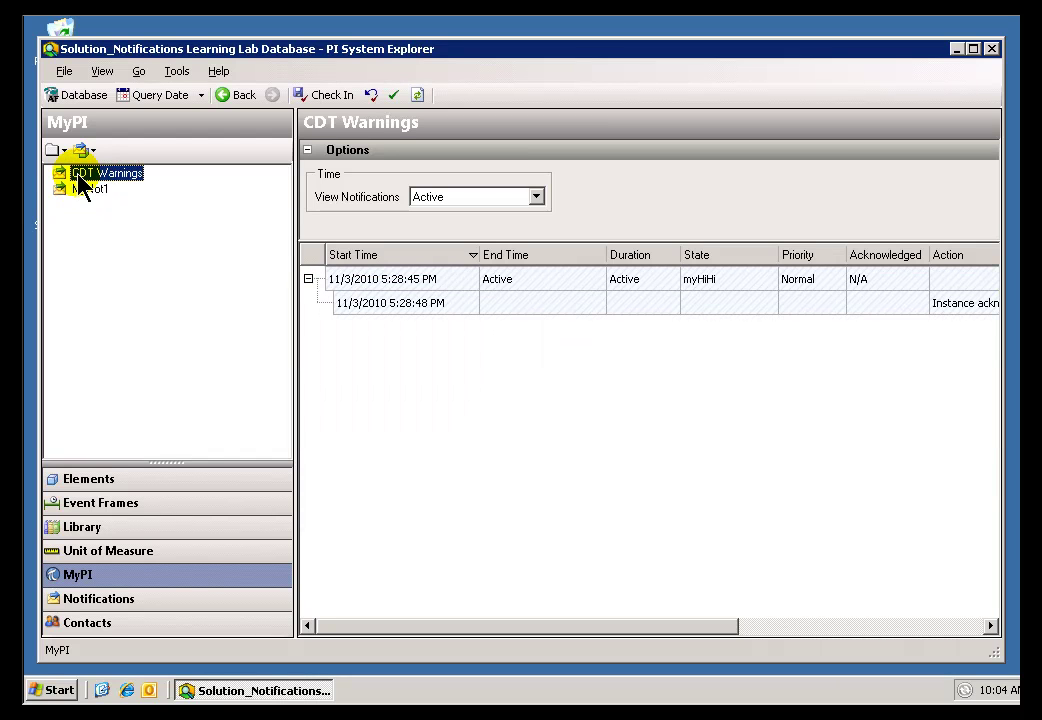